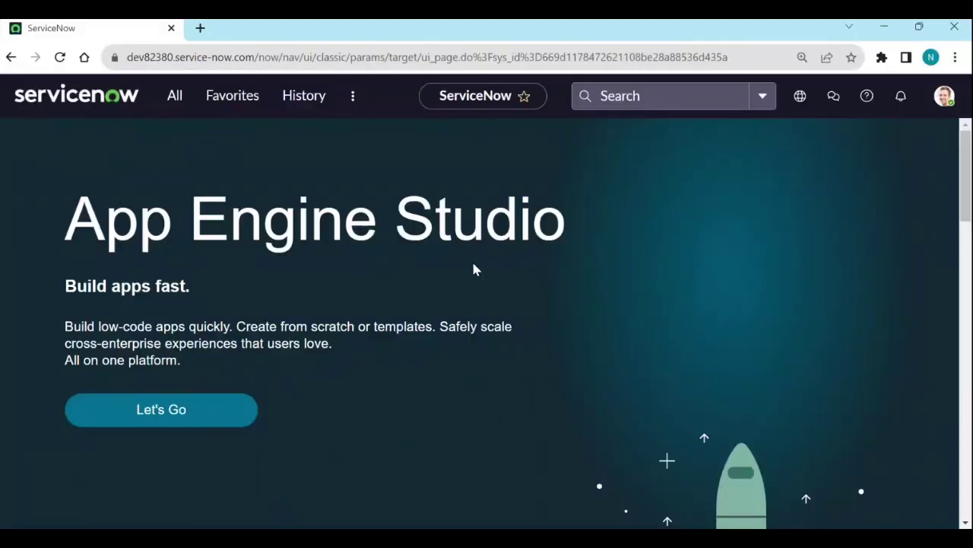
- Go to Reports > View / Run and open the saved Active Problems report
left_click(178, 109)
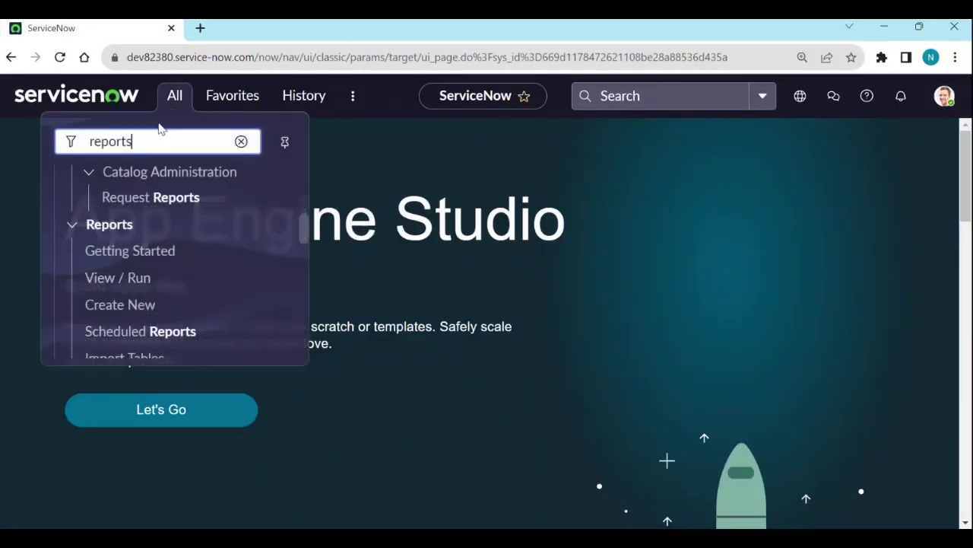
left_click(132, 279)
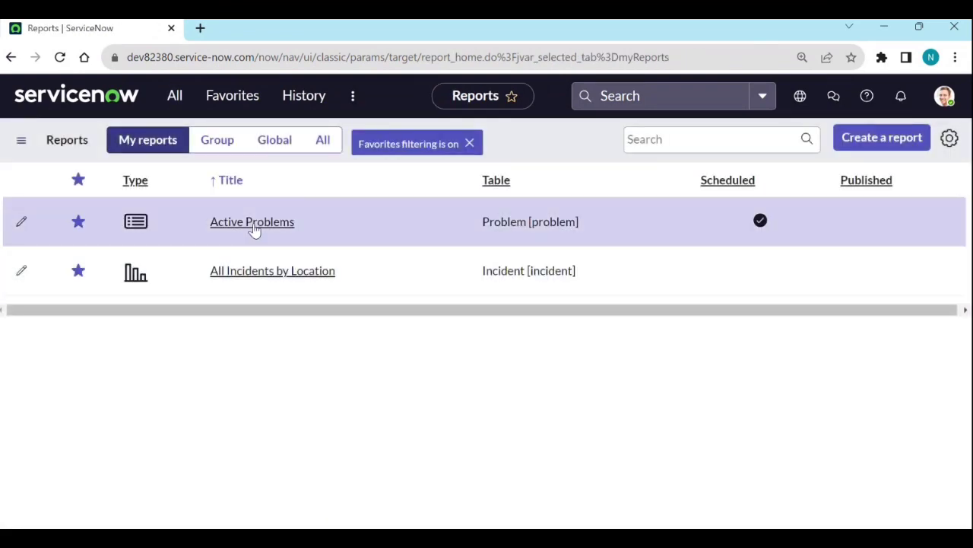
left_click(256, 223)
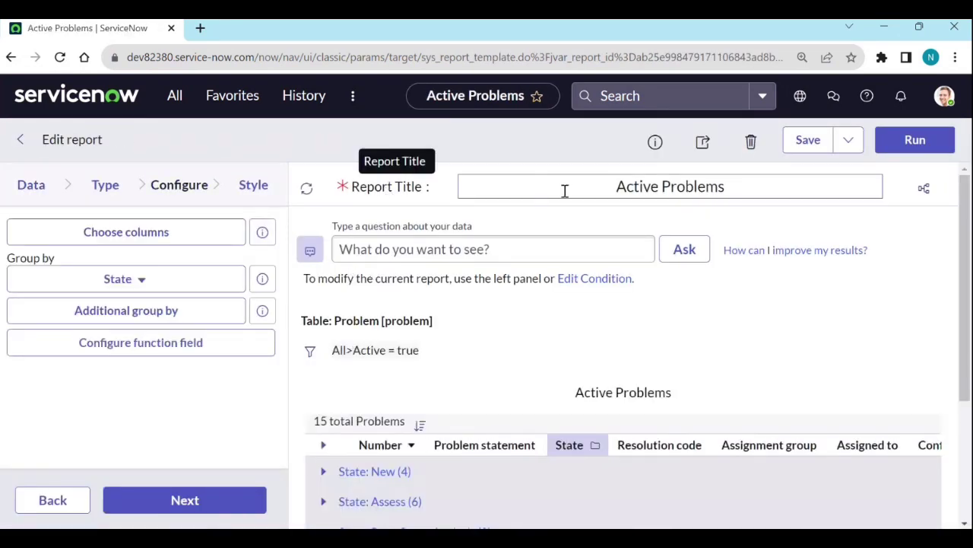
- Scroll through the Active Problems report's 15 problems grouped by State
scroll(510, 408, "down", 2)
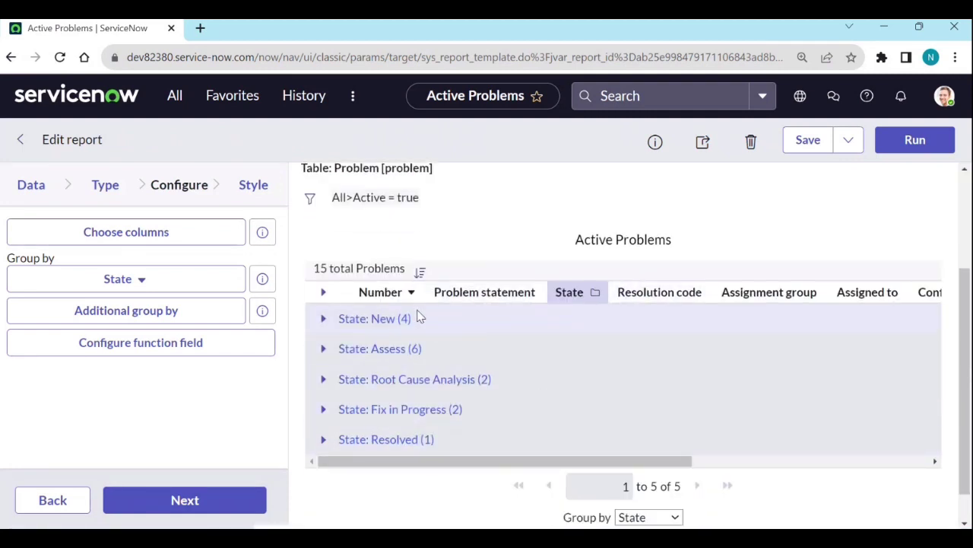
scroll(428, 343, "up", 2)
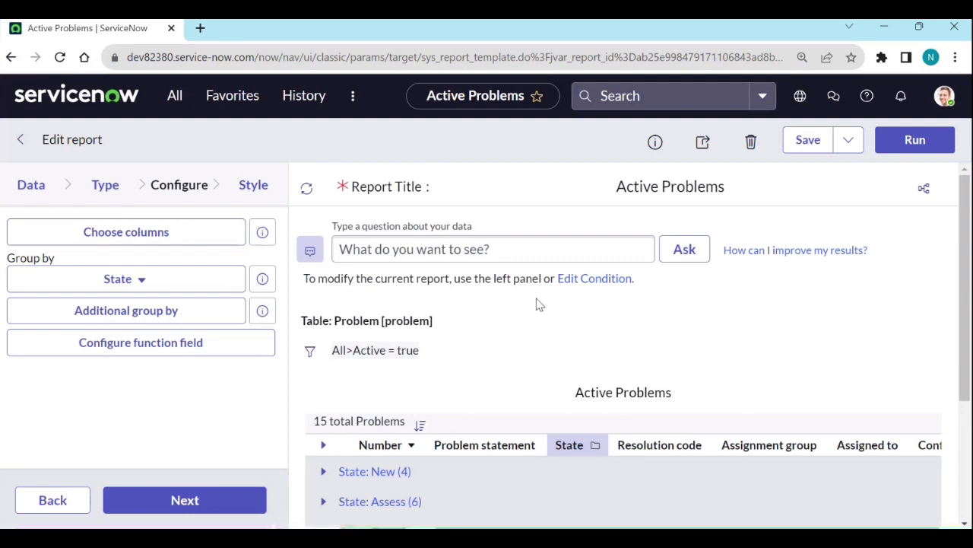
scroll(539, 307, "down", 1)
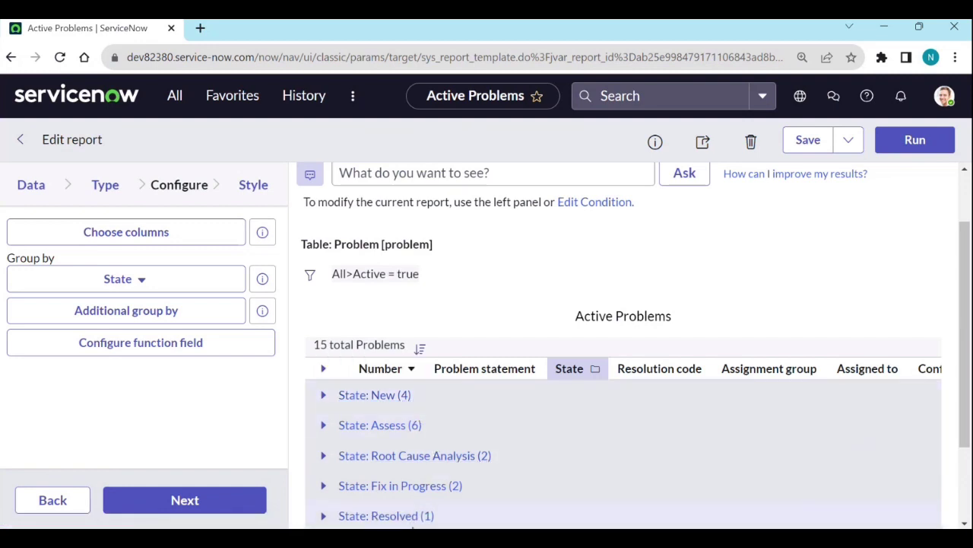
scroll(423, 502, "down", 1)
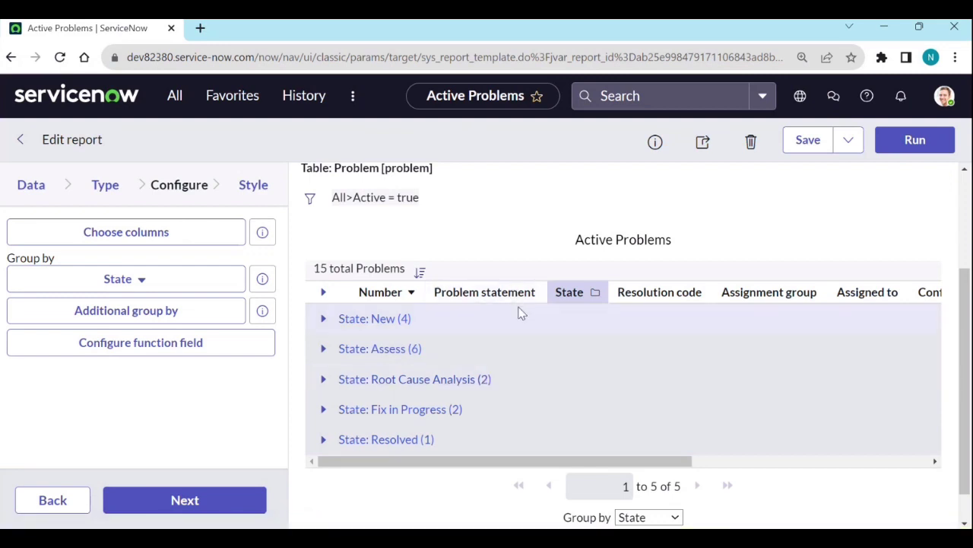
scroll(544, 384, "down", 1)
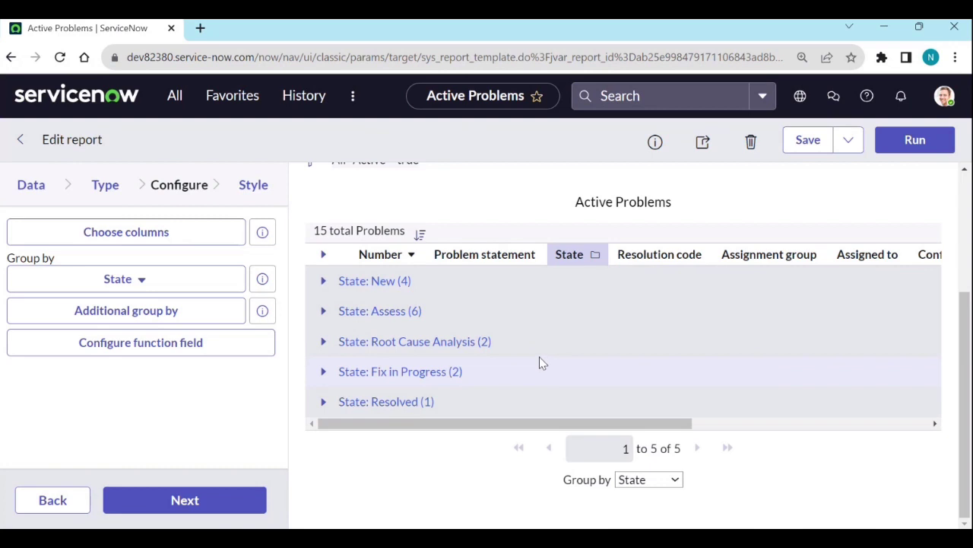
scroll(482, 355, "up", 2)
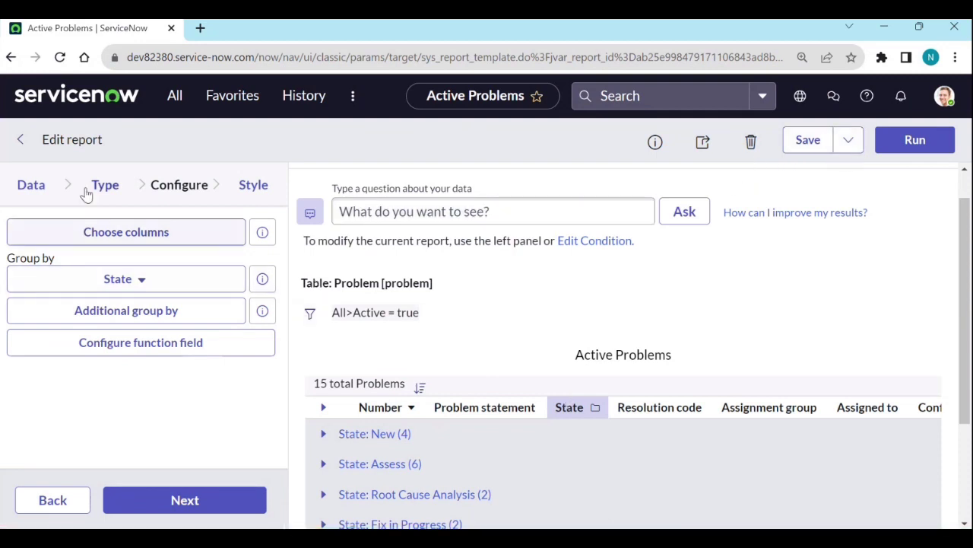
- Save the report's Problem table and Active = true condition as data source 'Acitve Problems'
left_click(848, 141)
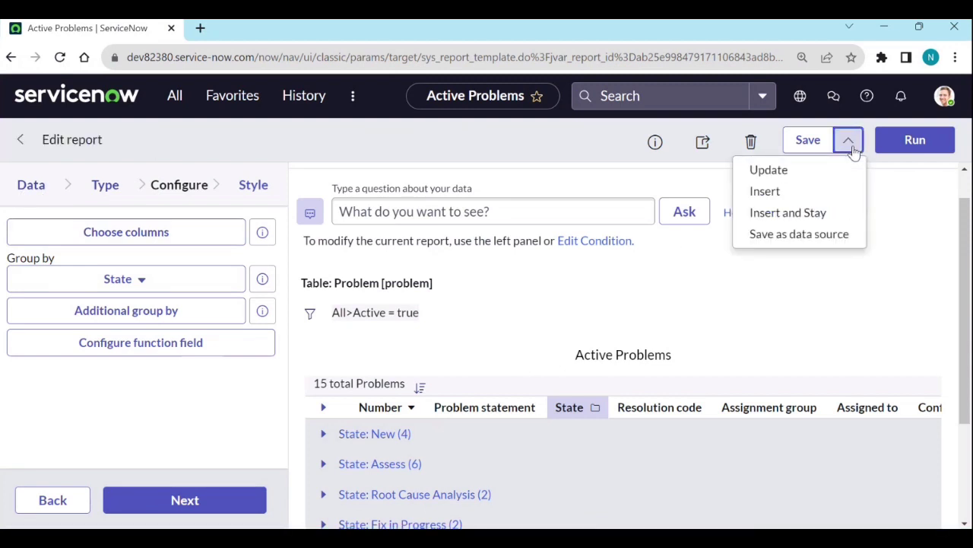
left_click(808, 240)
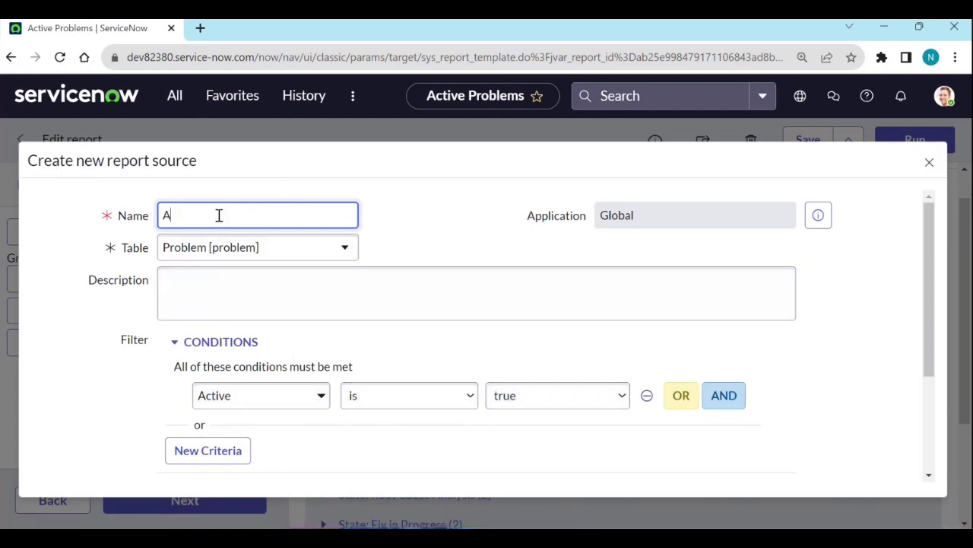
type("tv")
scroll(258, 319, "down", 2)
left_click(80, 414)
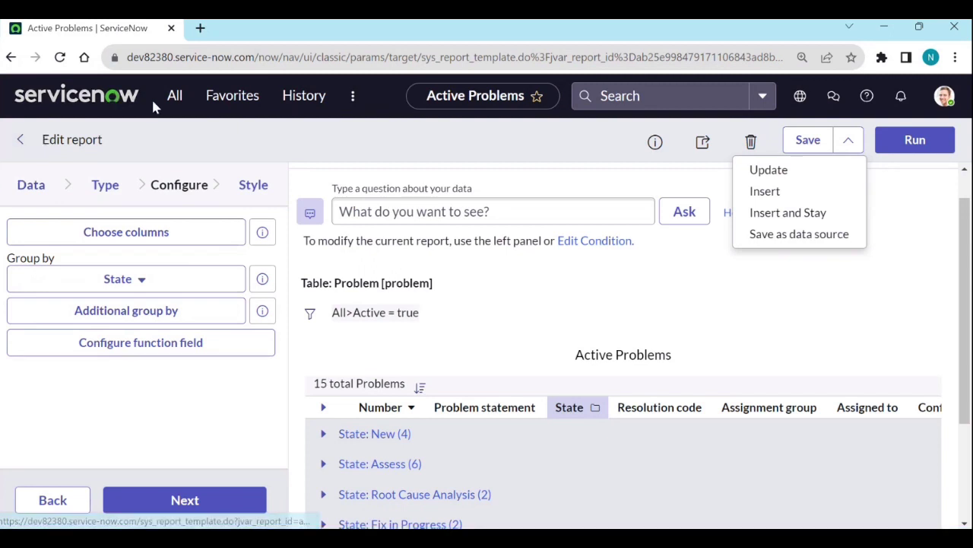
left_click(174, 96)
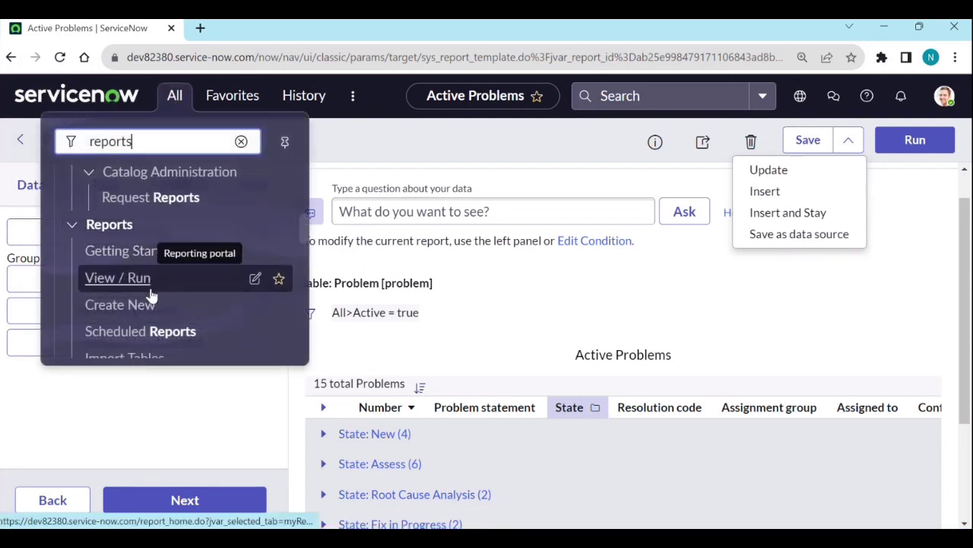
- Start a new report and name it 'Active problems with New State'
left_click(150, 307)
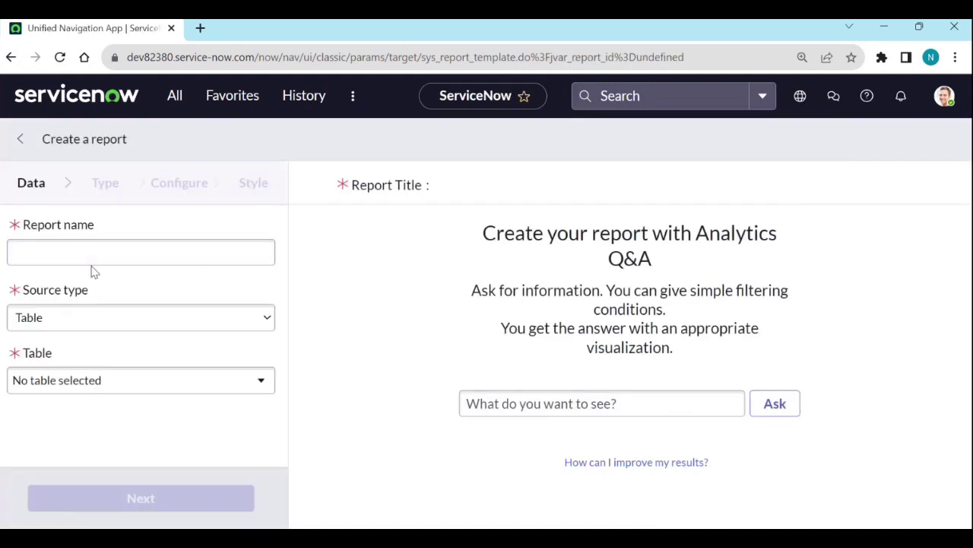
left_click(97, 257)
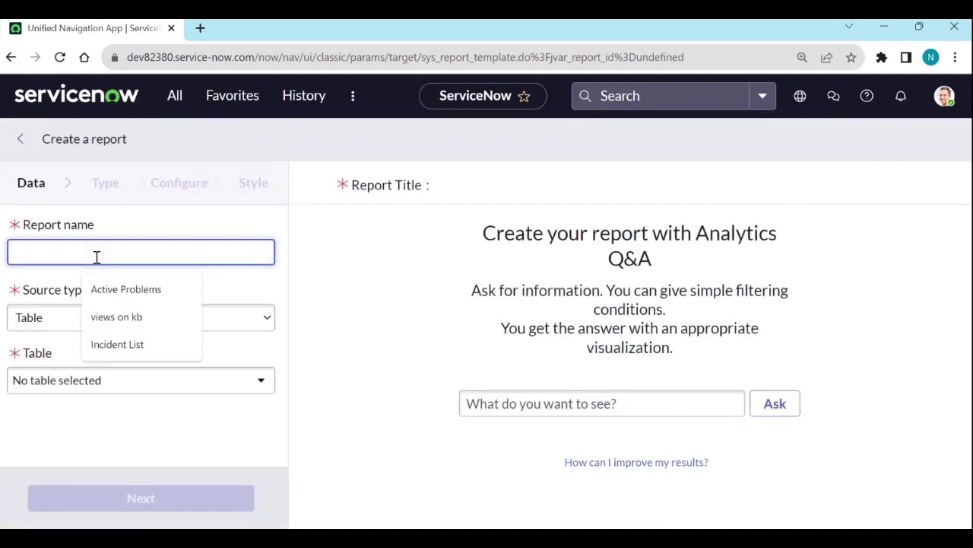
type("New")
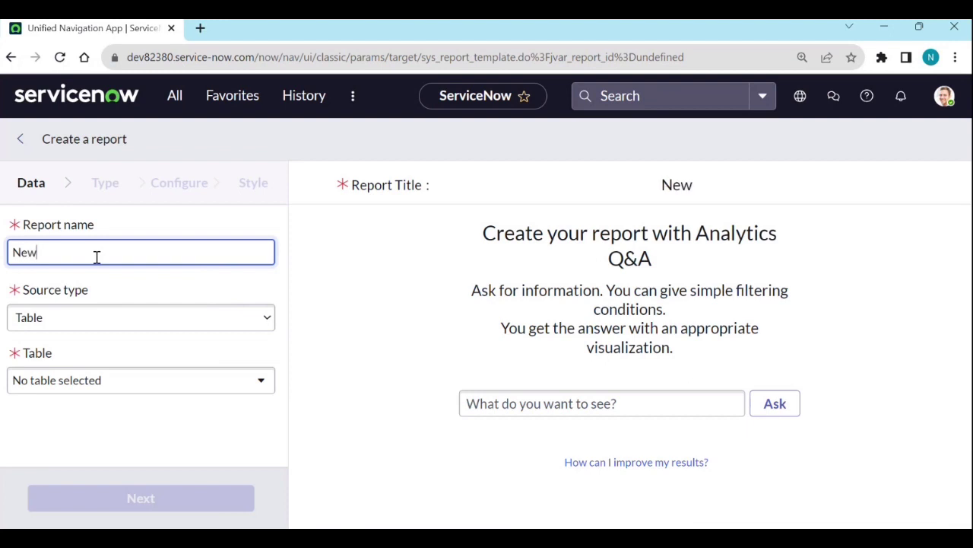
key("BackSpace")
key("BackSpace")
key("BackSpace")
key("BackSpace")
type("Activ")
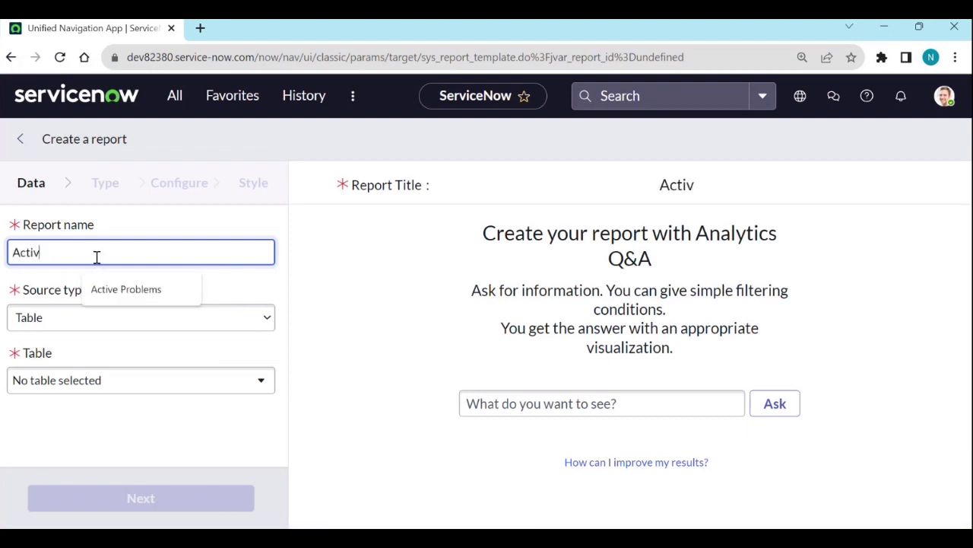
type("e problems")
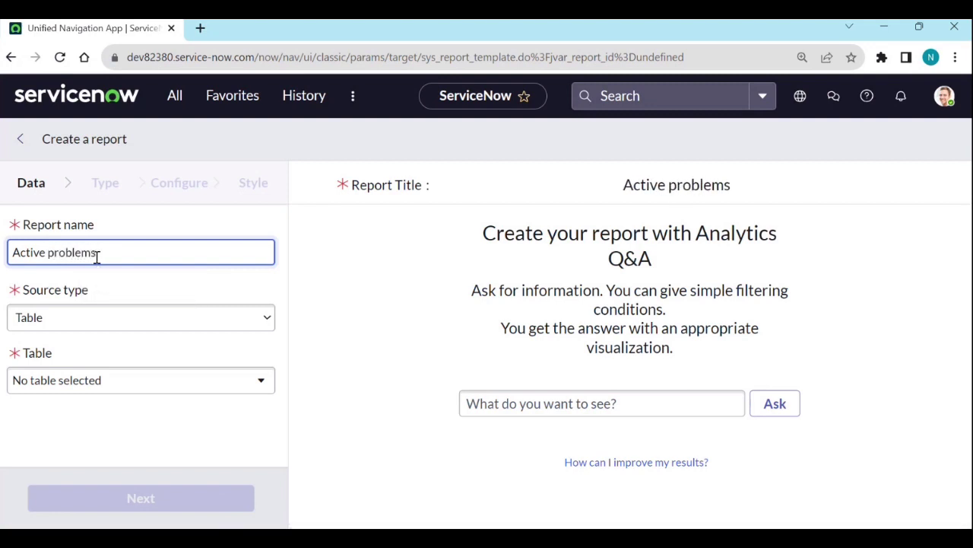
type(" with N")
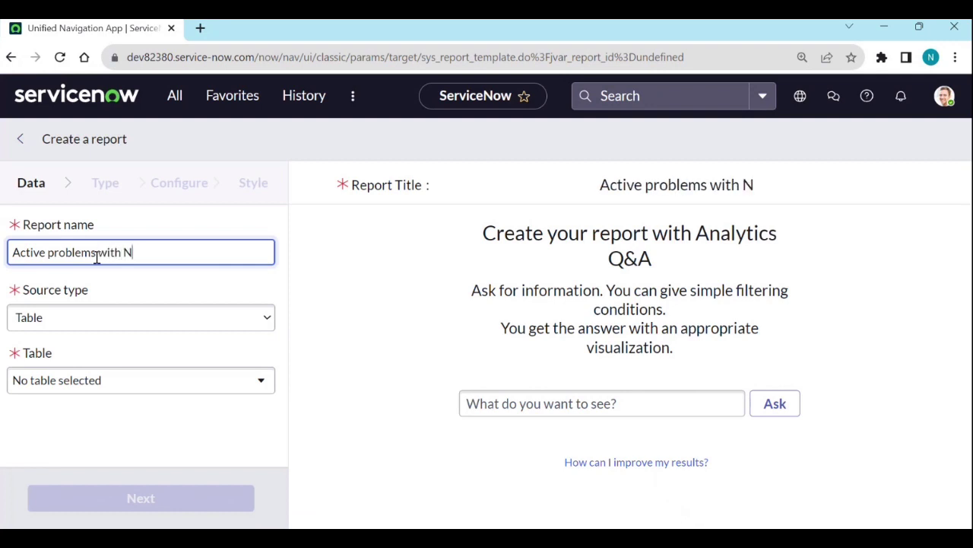
type("ew St")
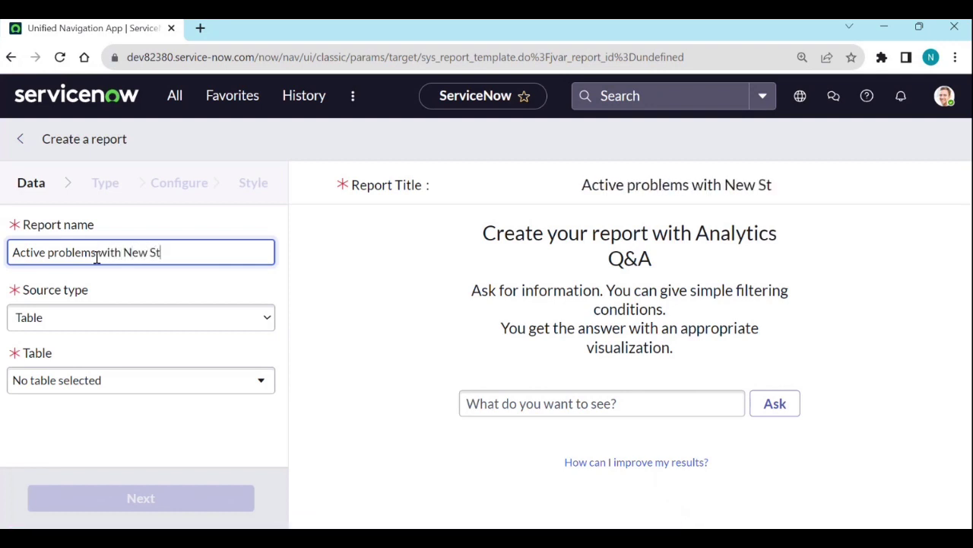
key("Caps_Lock")
type("TWE")
key("BackSpace")
key("BackSpace")
key("BackSpace")
type("ate")
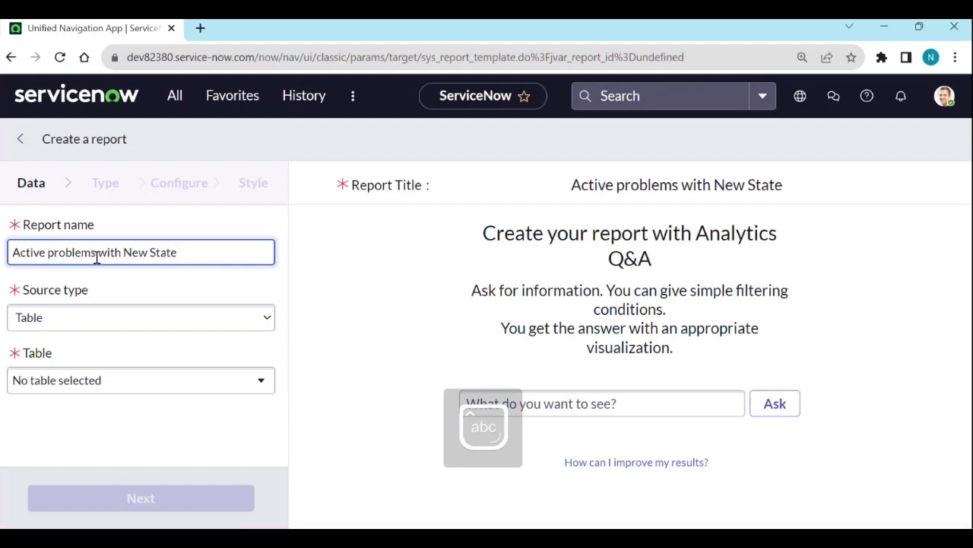
left_click(48, 319)
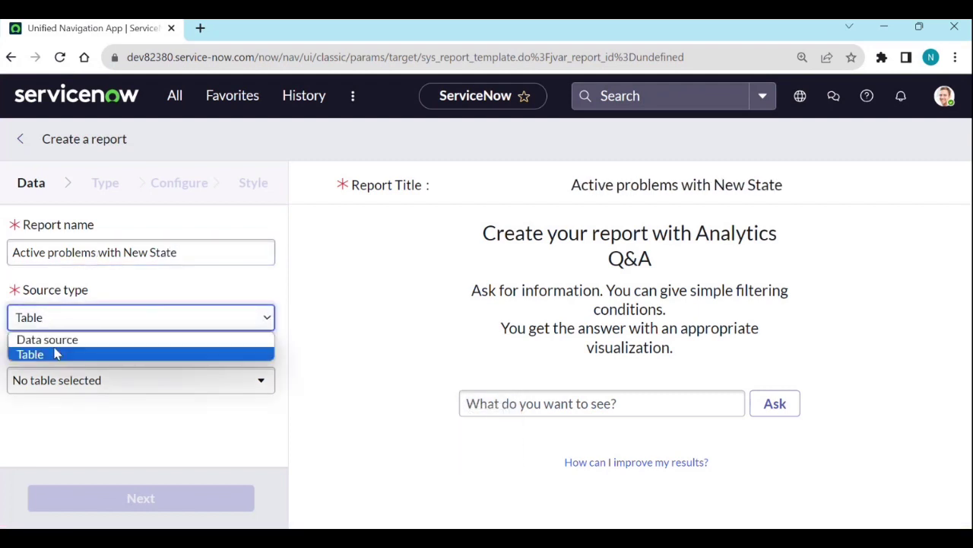
- Set the source type to Data source and pick 'Acitve Problems (Problem)'
left_click(53, 341)
left_click(62, 386)
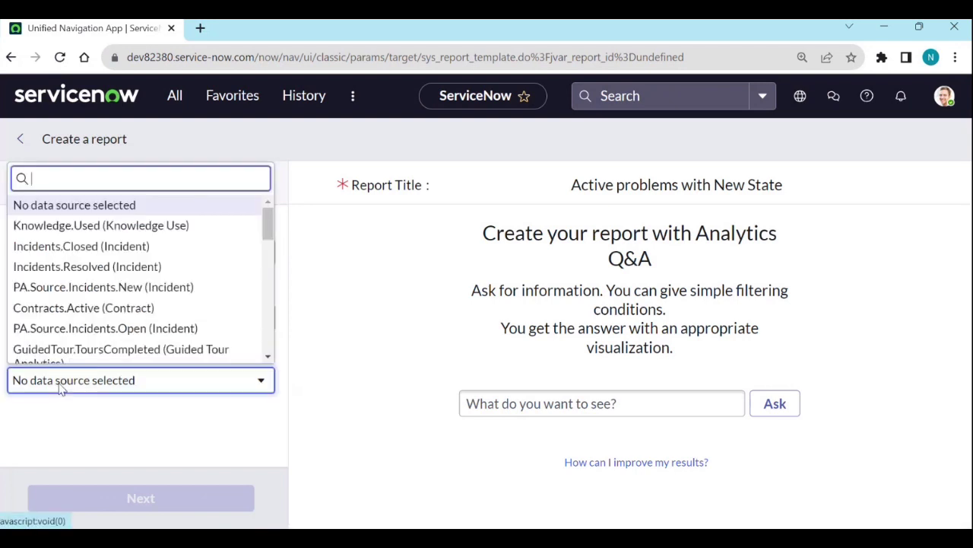
type("aci")
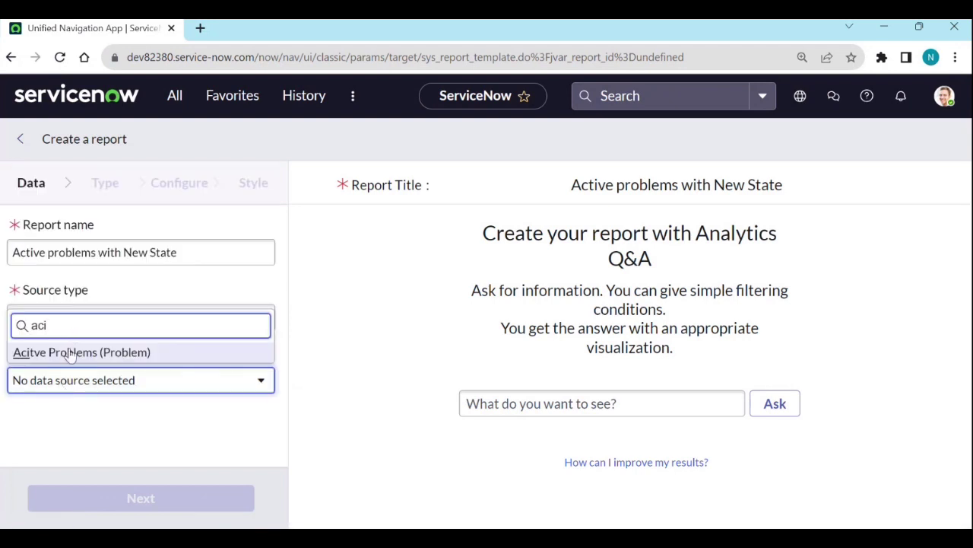
left_click(70, 351)
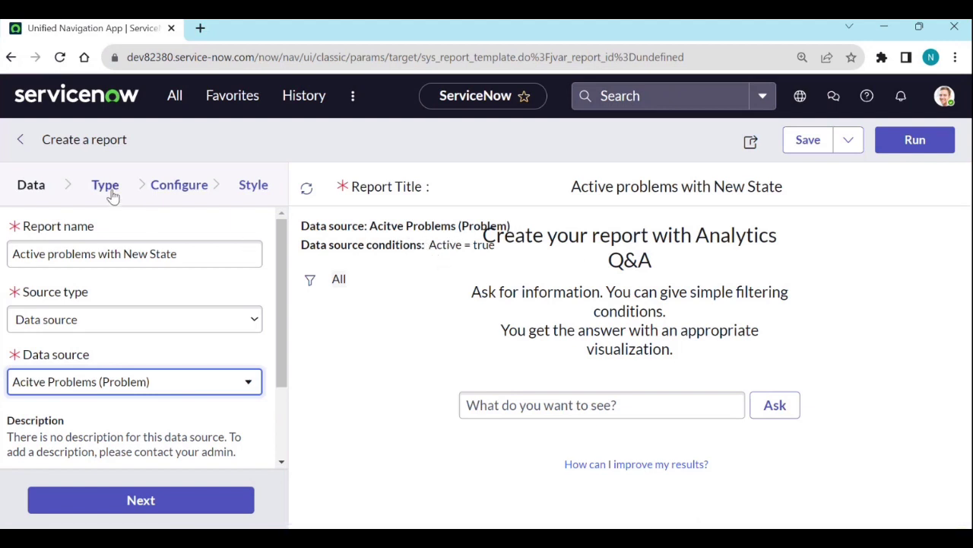
- Run the report and review all 15 active problems in the results
left_click(928, 142)
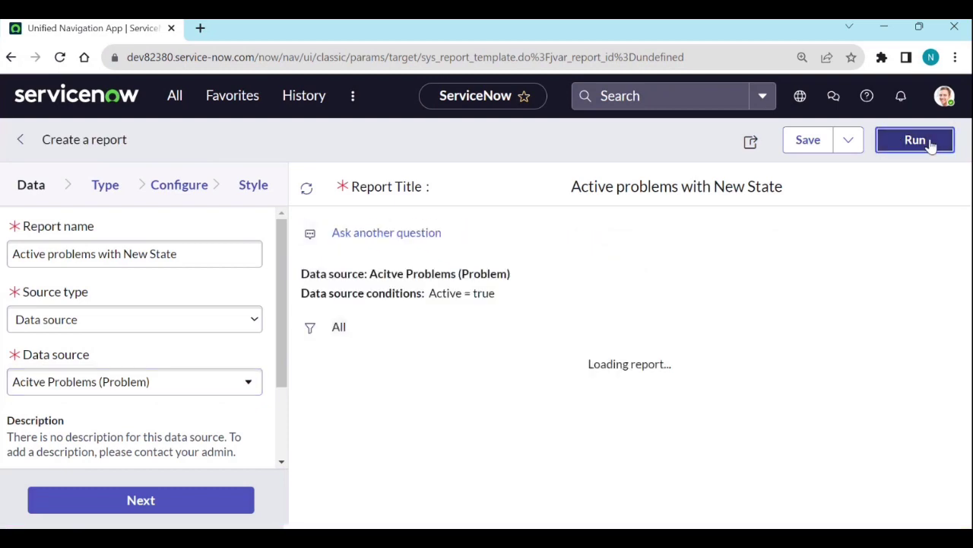
scroll(527, 370, "down", 10)
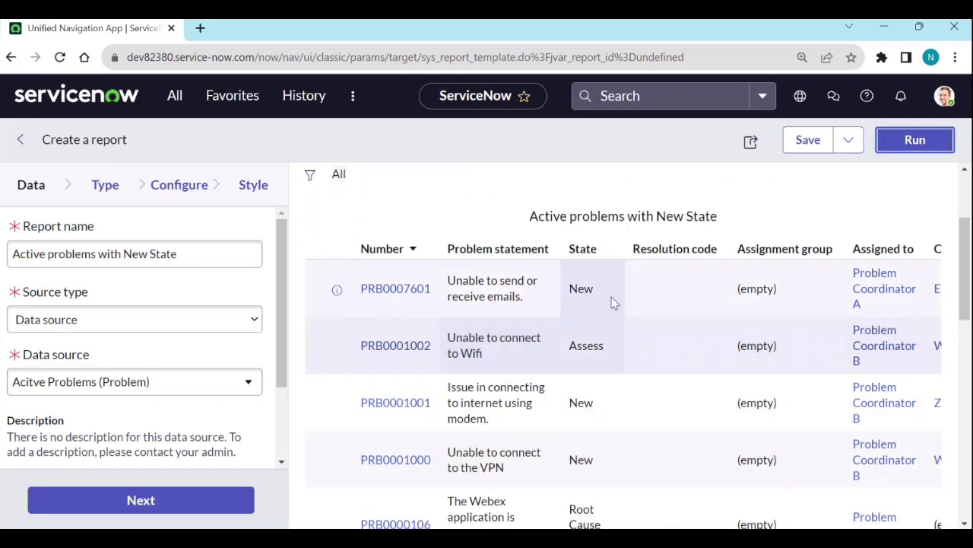
scroll(612, 376, "down", 1)
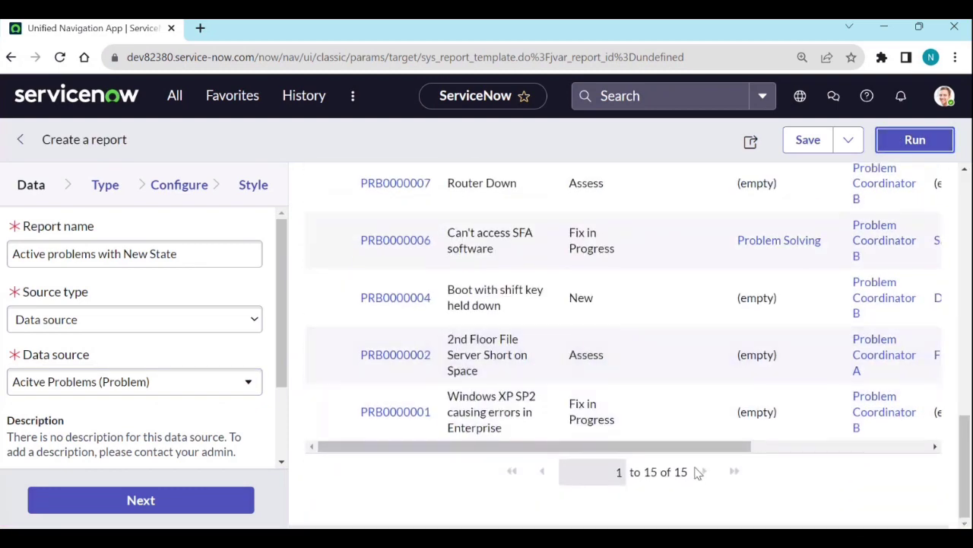
scroll(695, 471, "up", 10)
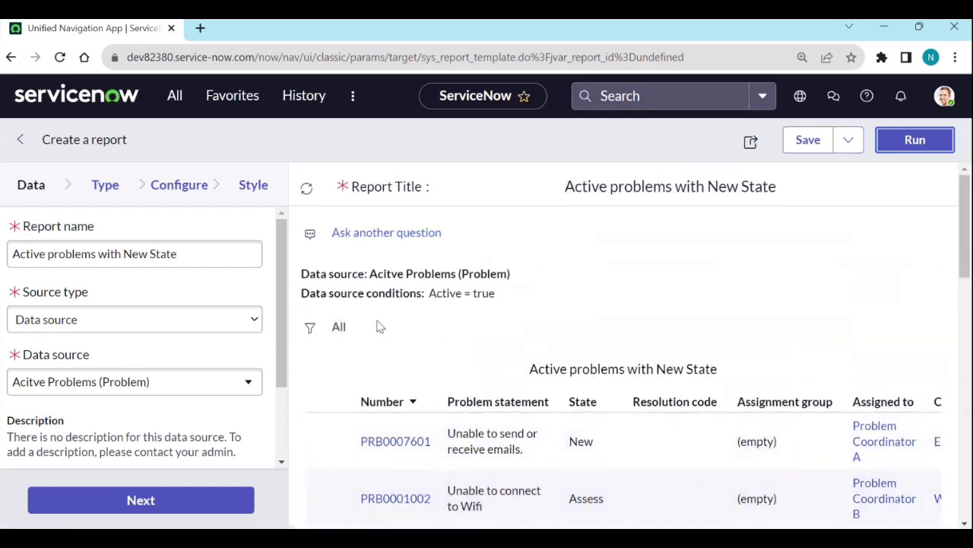
- Add a filter condition State is New to the report
left_click(310, 327)
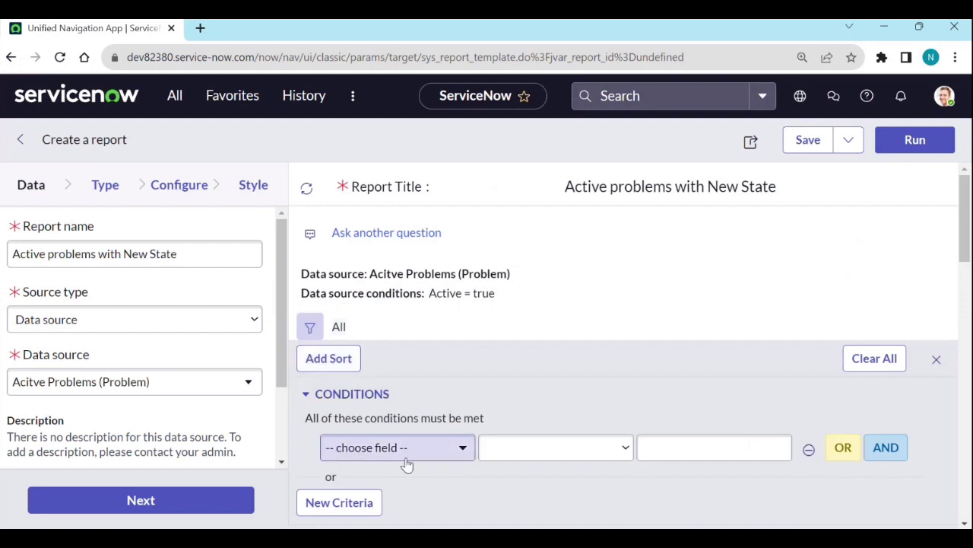
left_click(446, 456)
scroll(446, 449, "down", 1)
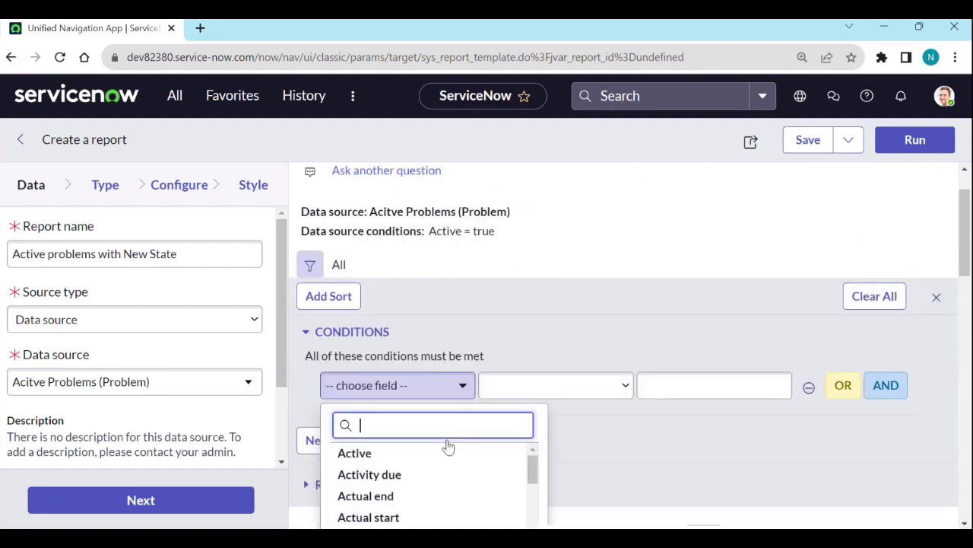
scroll(449, 448, "down", 1)
scroll(449, 449, "up", 1)
type("state")
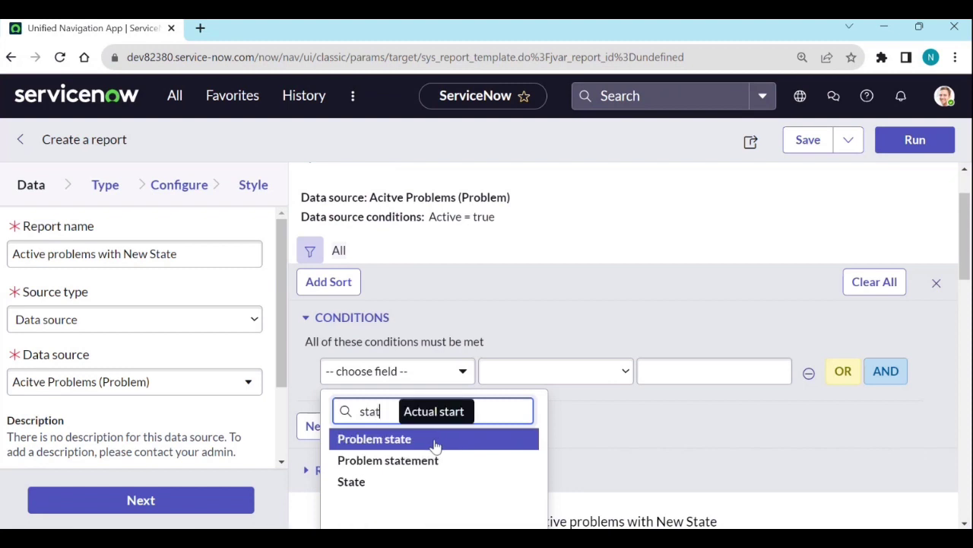
left_click(397, 486)
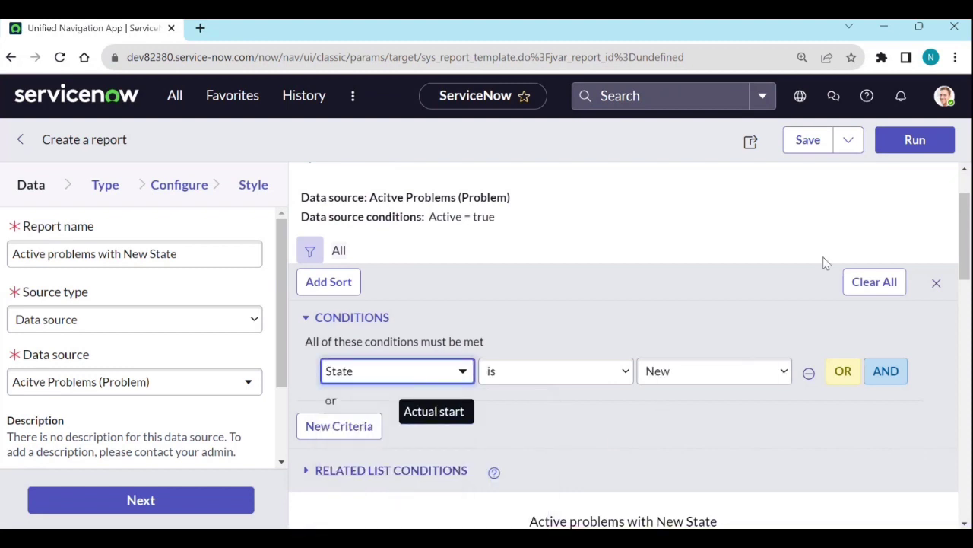
- Rerun the report and review the problems now limited to the New state
left_click(905, 140)
scroll(487, 417, "down", 3)
scroll(482, 482, "down", 2)
scroll(483, 482, "up", 8)
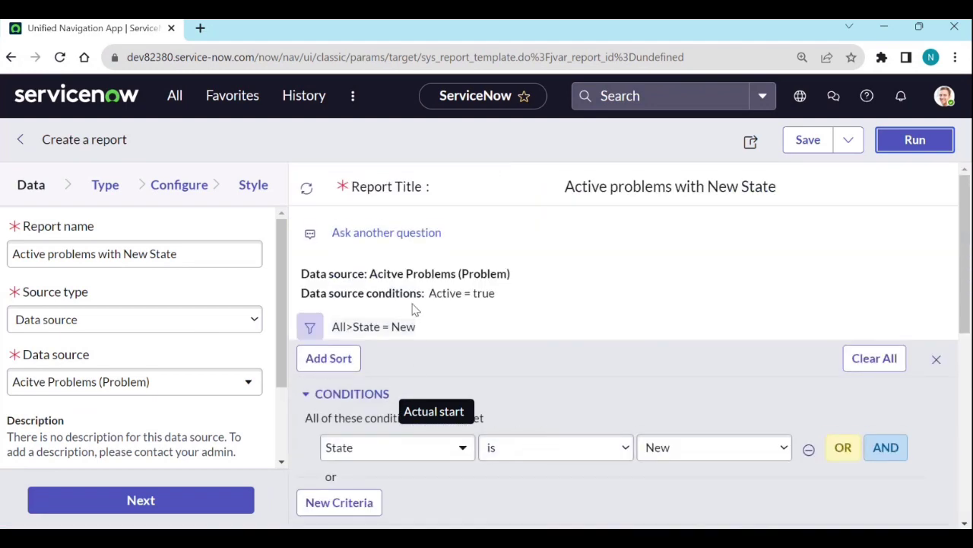